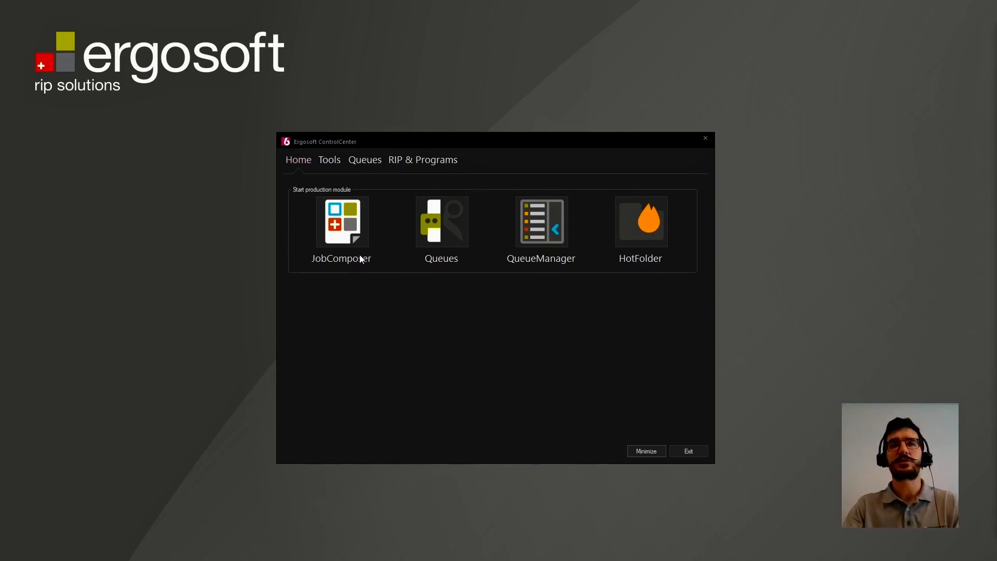
Step: Open JobComposer and set the new job to Printer 1 ProductionMode Media 1, keeping Cutter 1 as the cut environment
{"action": "left_click", "coordinate": [342, 226]}
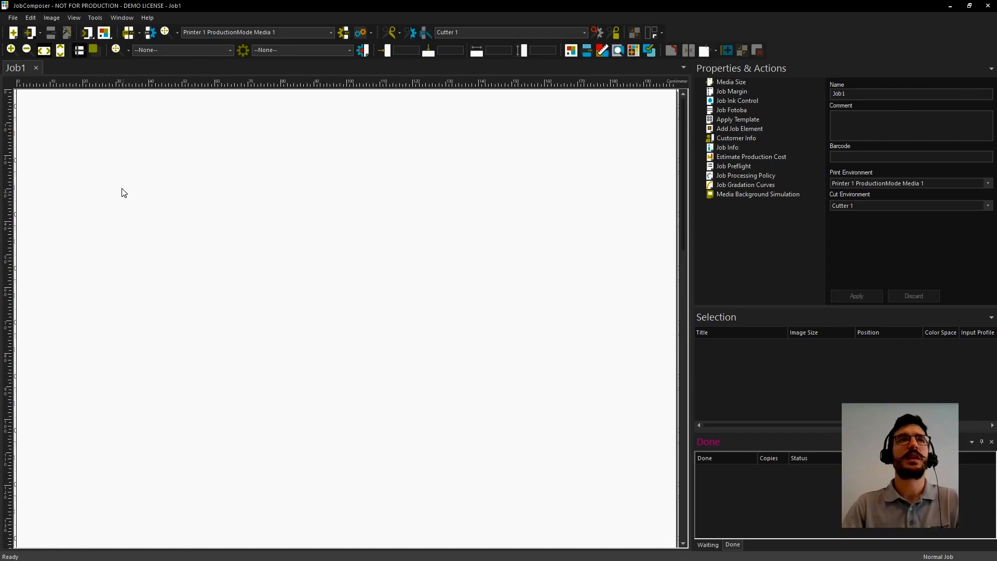
{"action": "left_click", "coordinate": [59, 51]}
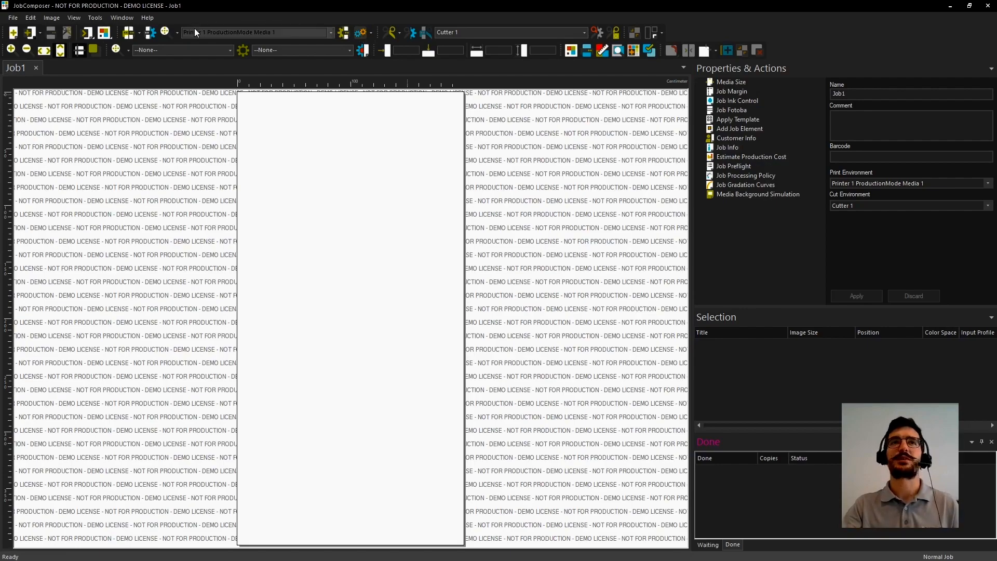
{"action": "left_click", "coordinate": [320, 32]}
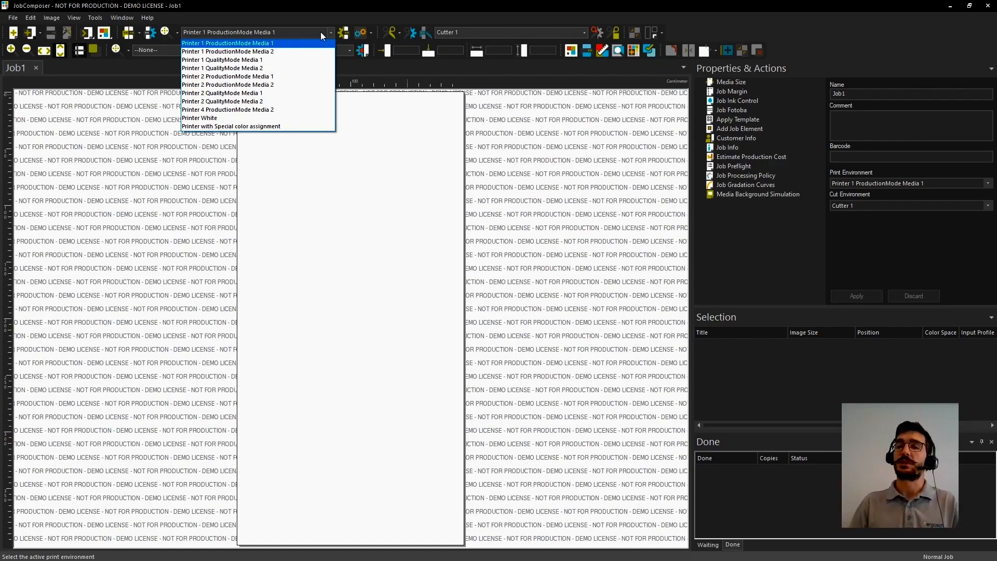
{"action": "left_click", "coordinate": [293, 43]}
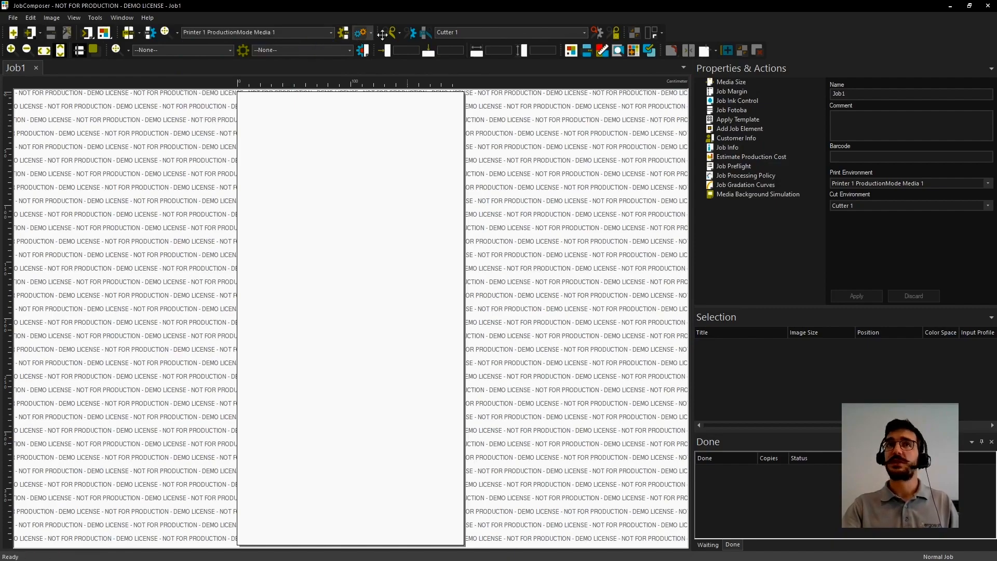
{"action": "left_click", "coordinate": [445, 31]}
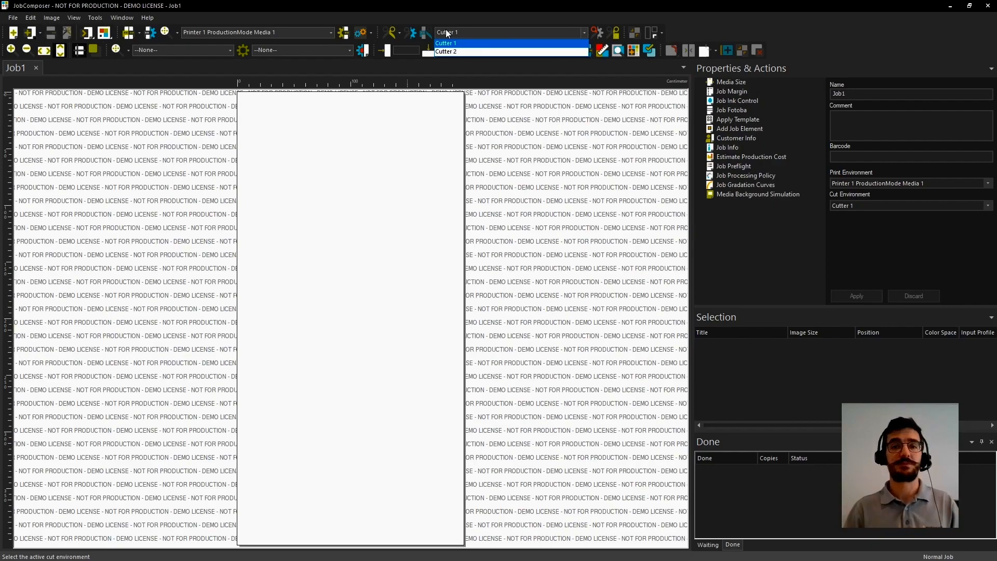
{"action": "left_click", "coordinate": [446, 32]}
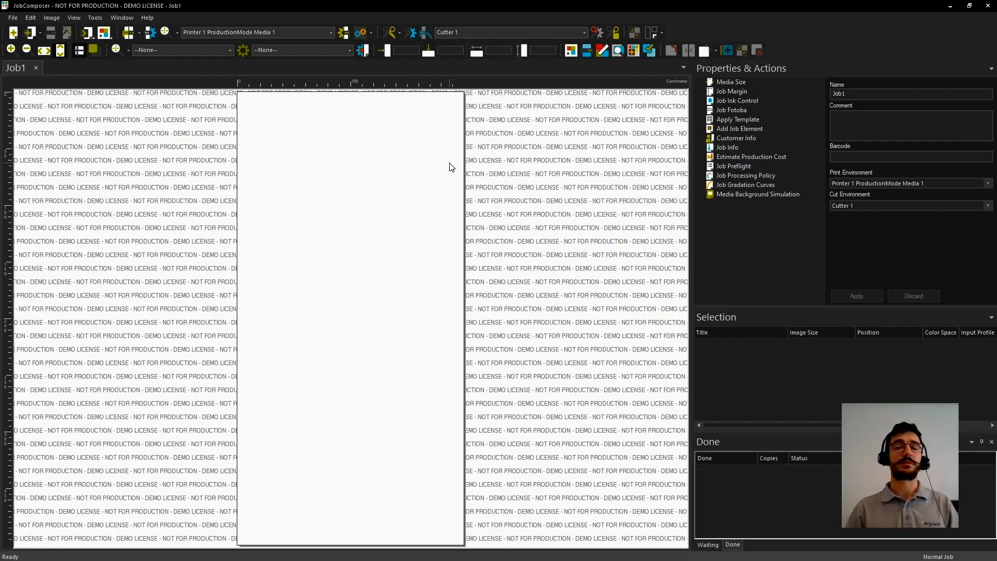
Step: Import the image esr_bodypaint_p_f at its original size into the job and fit the view to the media width
{"action": "right_click", "coordinate": [369, 128]}
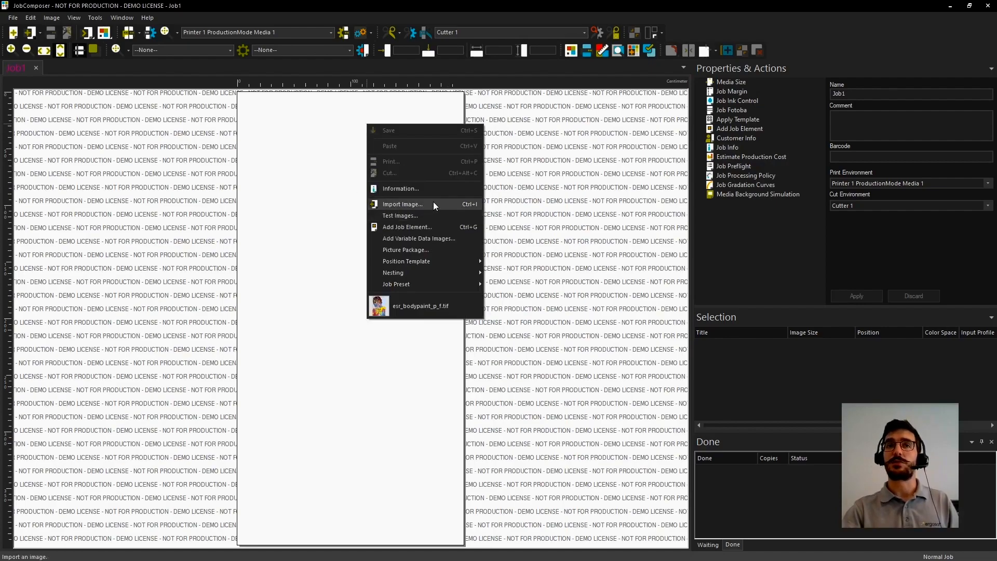
{"action": "left_click", "coordinate": [345, 190]}
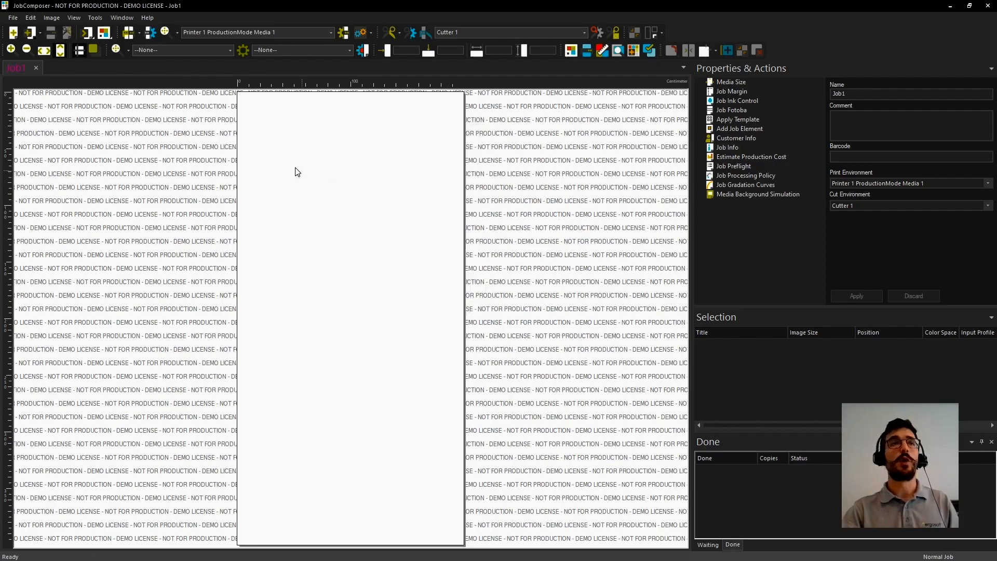
{"action": "left_click", "coordinate": [30, 33]}
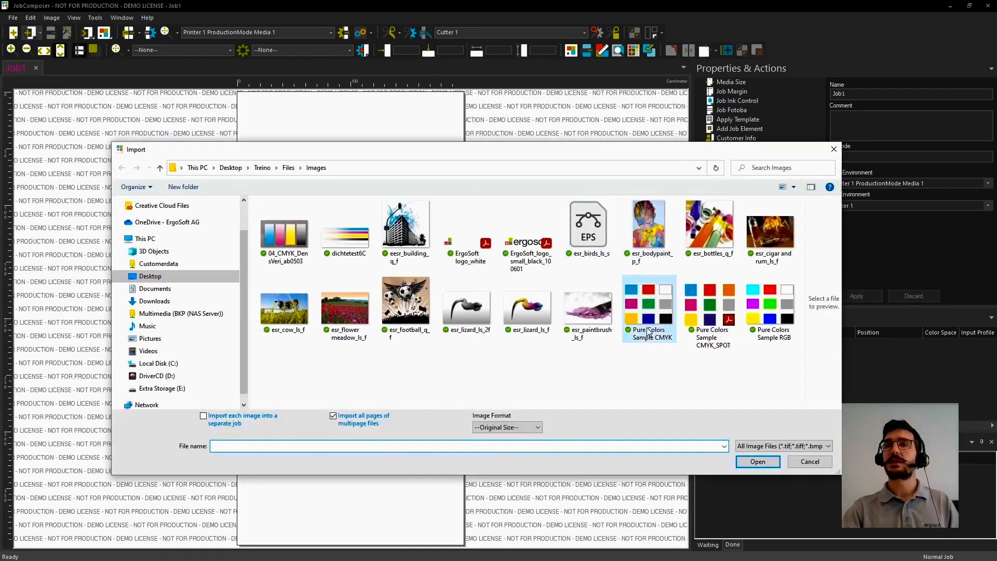
{"action": "left_click", "coordinate": [656, 220]}
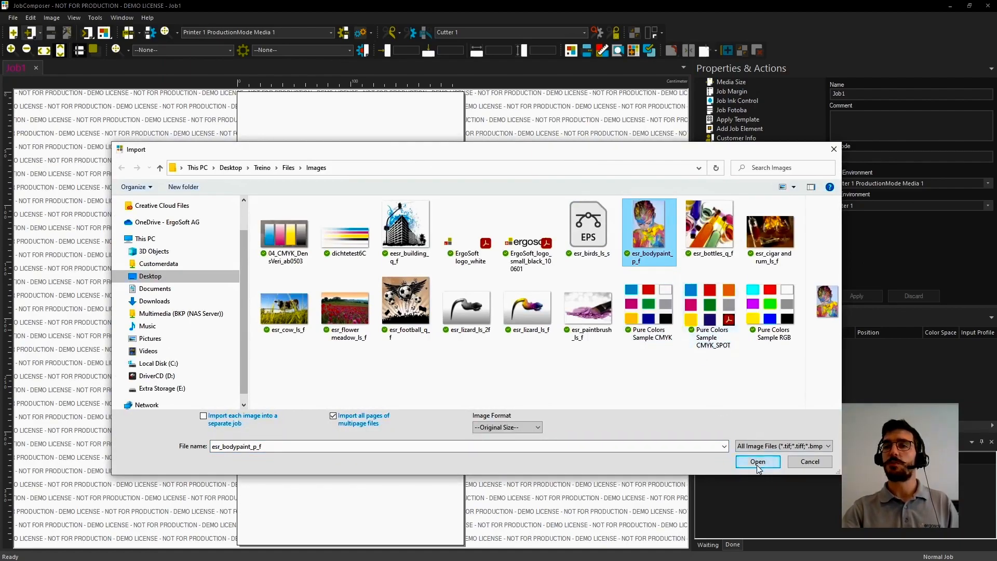
{"action": "left_click", "coordinate": [757, 448]}
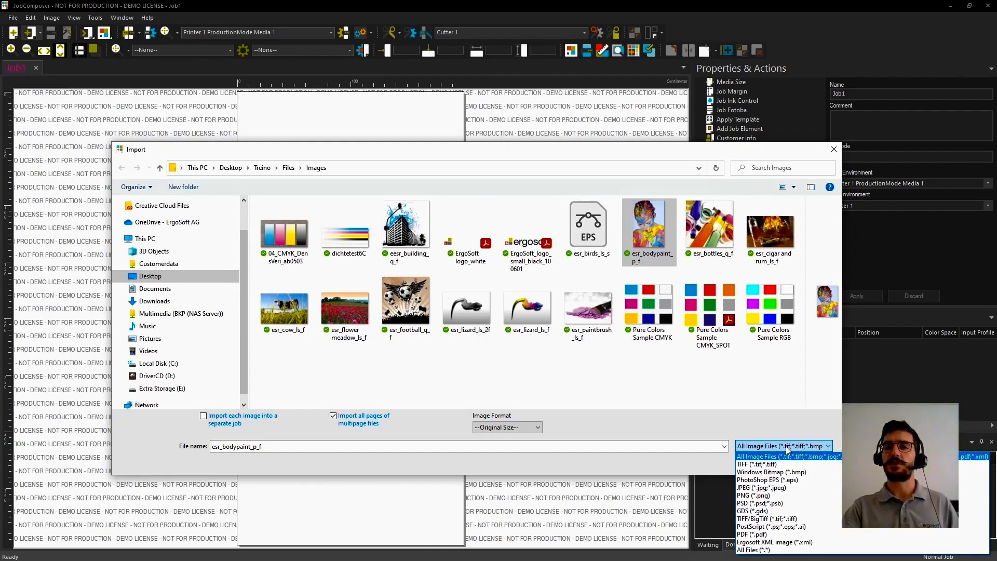
{"action": "left_click", "coordinate": [788, 449]}
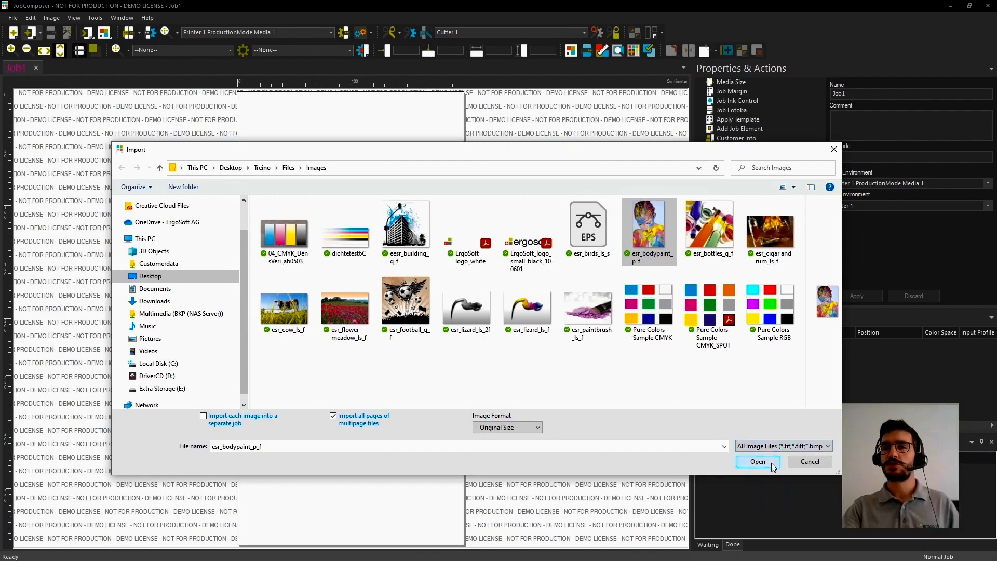
{"action": "left_click", "coordinate": [770, 465]}
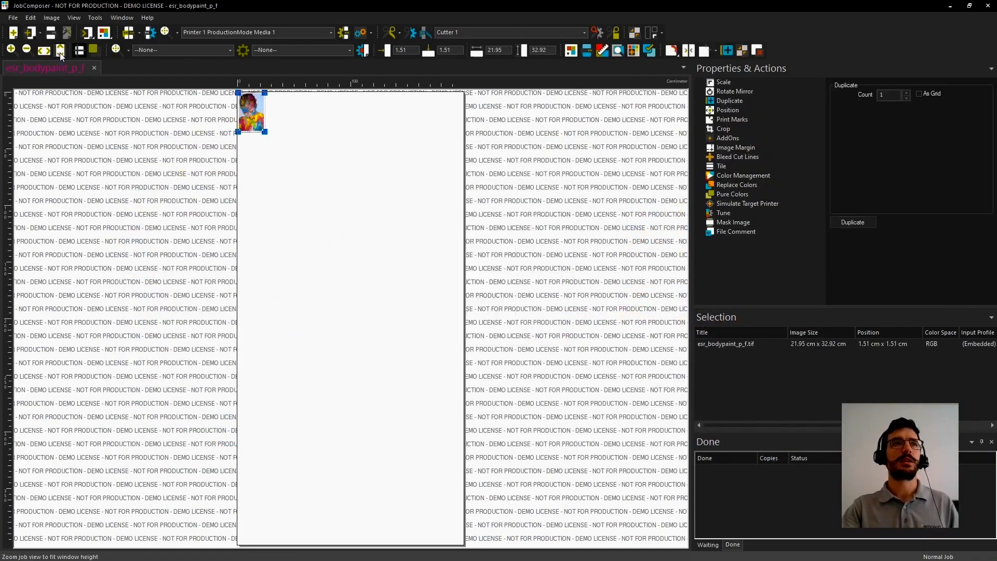
{"action": "left_click", "coordinate": [44, 51]}
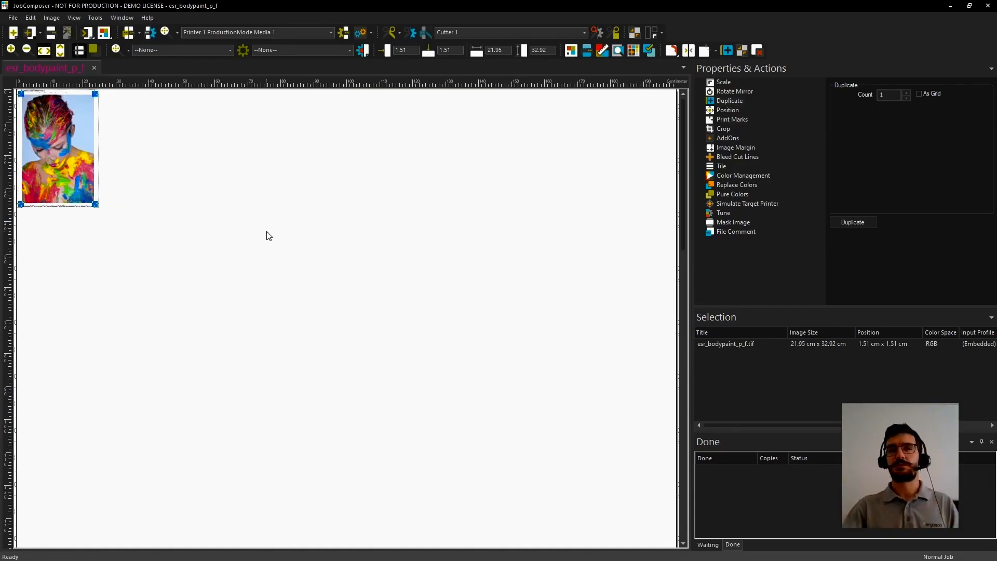
Step: Duplicate the bodypaint image in a single operation with a count of 7, and undo the duplication
{"action": "mouse_move", "coordinate": [77, 148]}
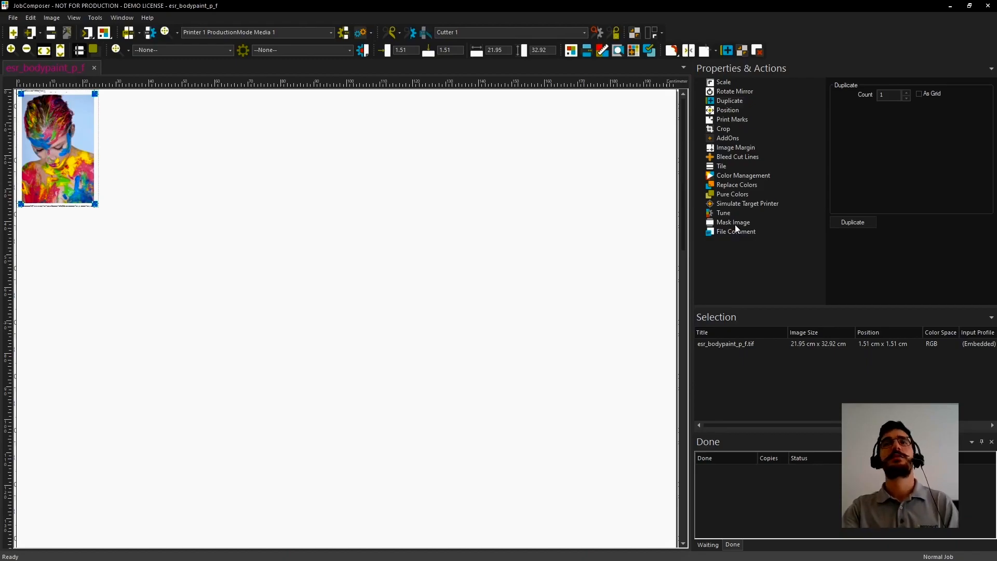
{"action": "left_click", "coordinate": [734, 101]}
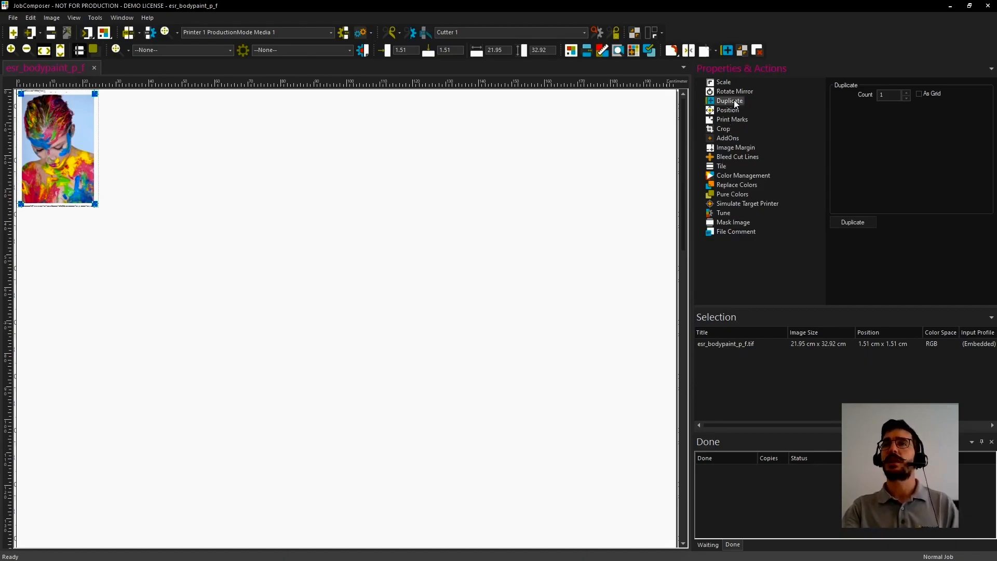
{"action": "left_click", "coordinate": [880, 97]}
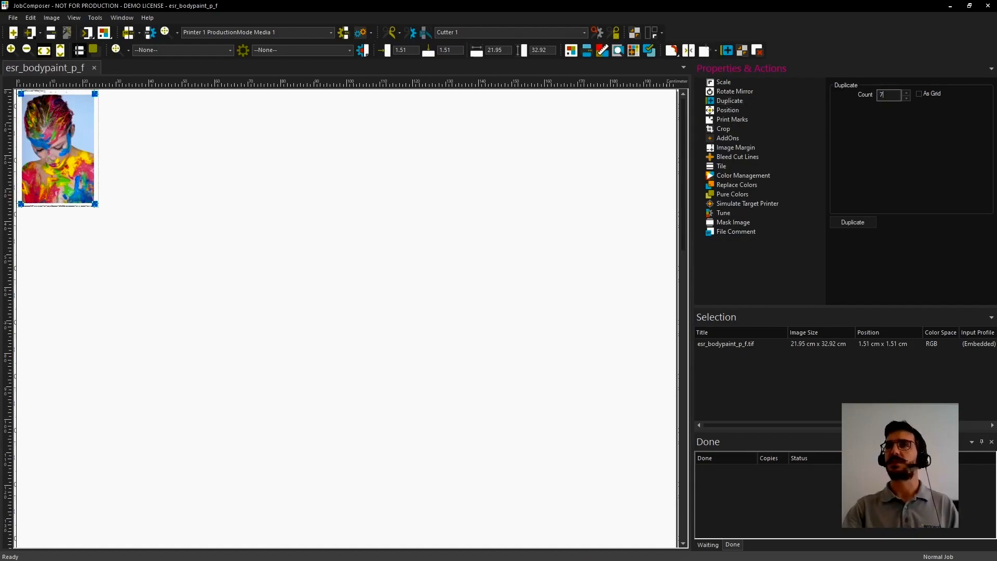
{"action": "key", "text": "Return"}
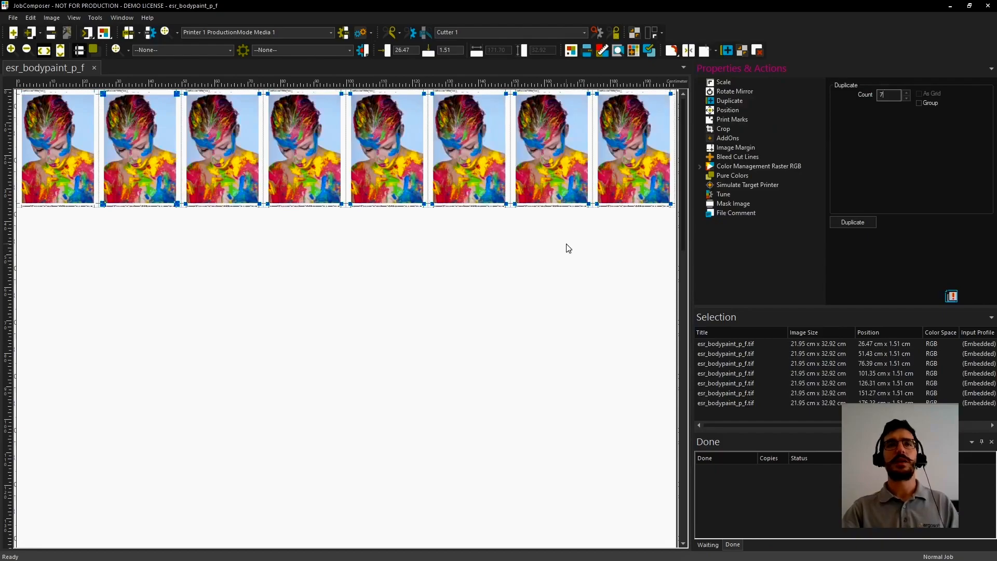
{"action": "left_click", "coordinate": [566, 249]}
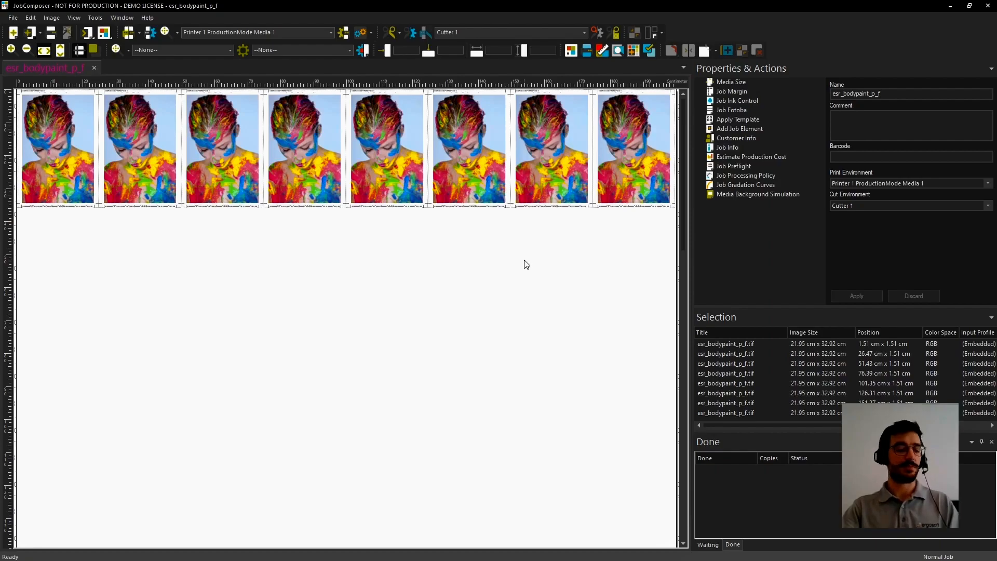
{"action": "key", "text": "ctrl+z"}
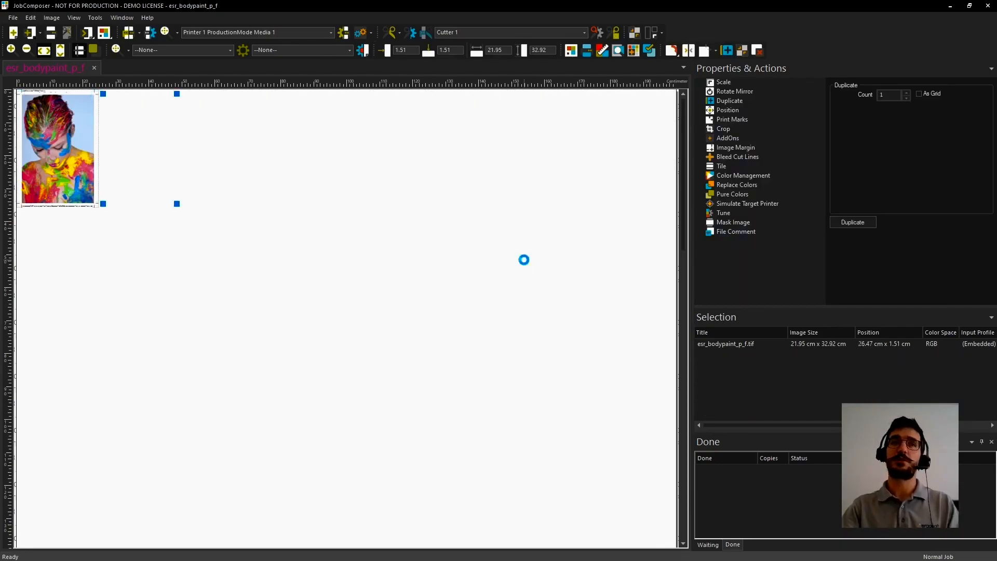
Step: Duplicate the bodypaint image one copy at a time until a row of eight images fills the media width
{"action": "key", "text": "ctrl+d"}
{"action": "key", "text": "ctrl+d"}
{"action": "key", "text": "ctrl+d"}
{"action": "key", "text": "ctrl+d"}
{"action": "key", "text": "ctrl+d"}
{"action": "key", "text": "ctrl+d"}
{"action": "key", "text": "ctrl+d"}
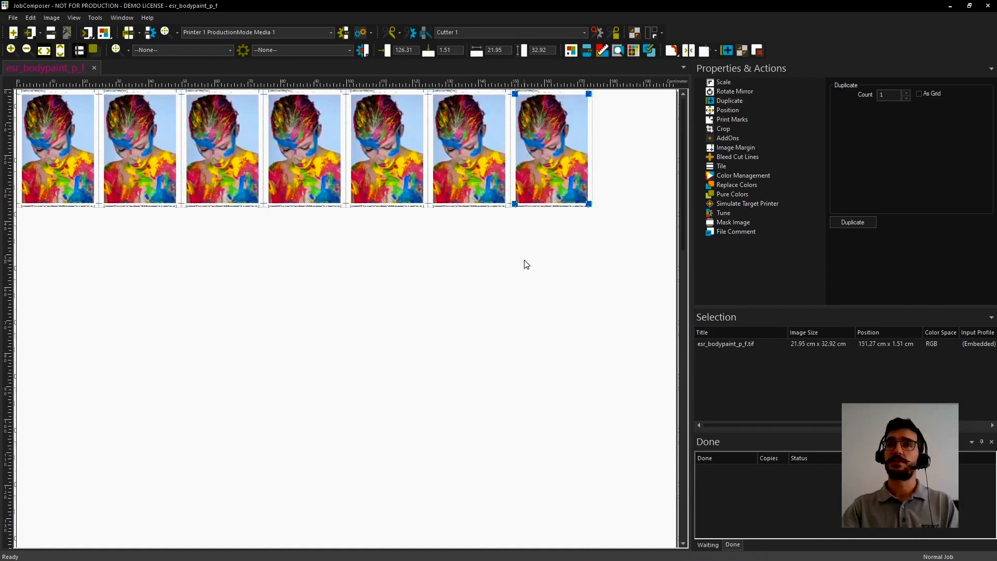
{"action": "key", "text": "ctrl+a"}
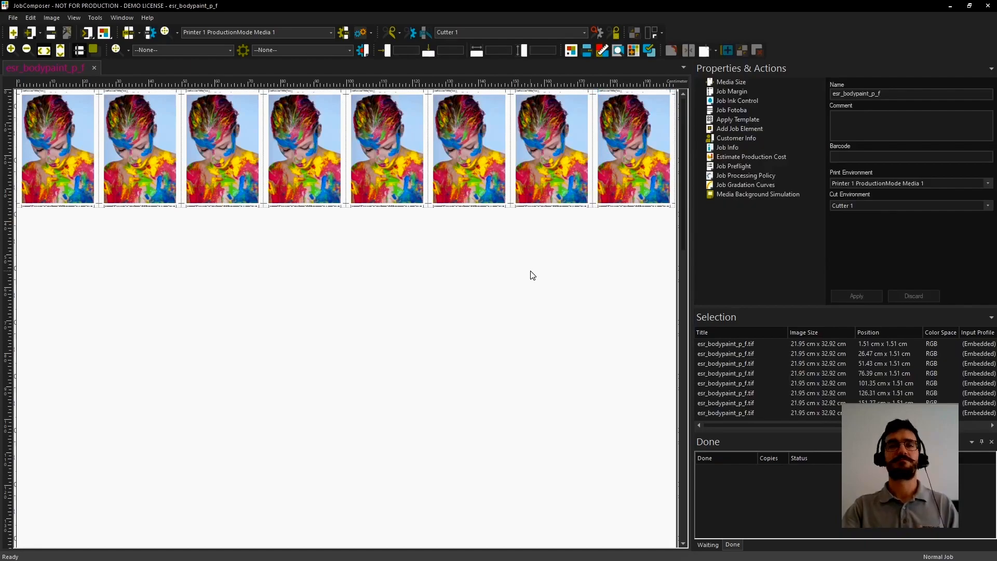
{"action": "left_click_drag", "start_coordinate": [71, 239], "coordinate": [640, 156]}
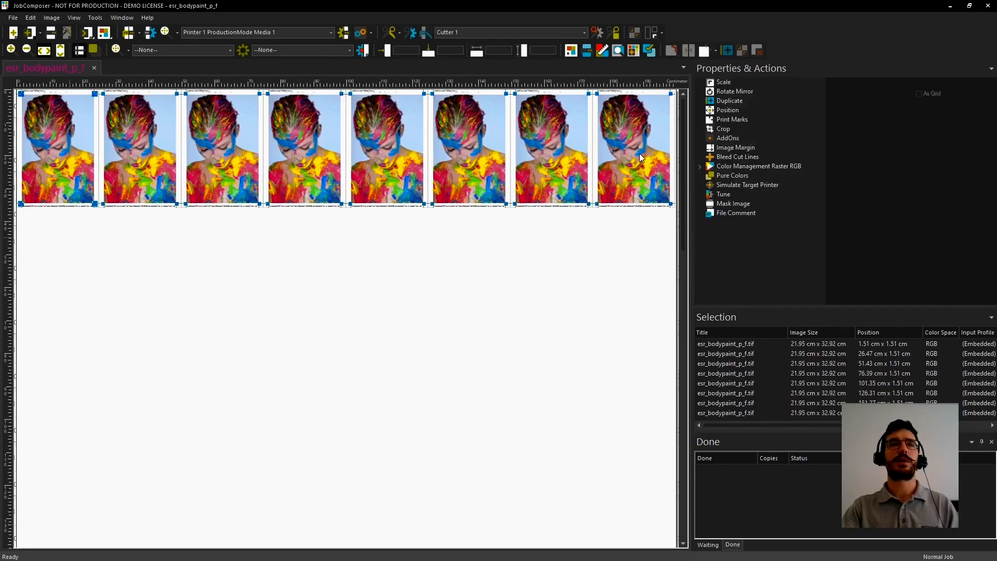
{"action": "left_click", "coordinate": [576, 247]}
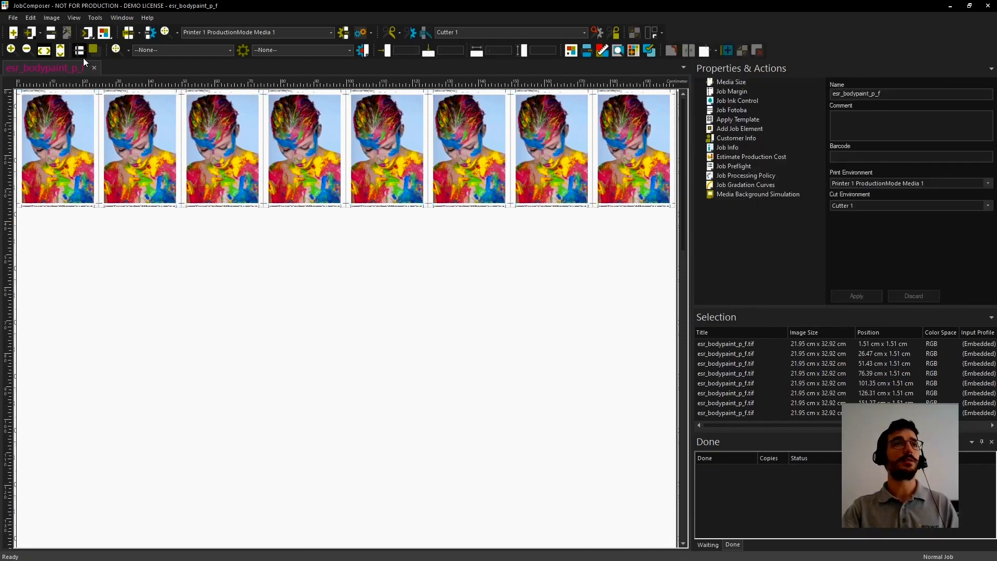
Step: Send the job to print on Printer 1 under the name Job1 with 1 copy
{"action": "left_click", "coordinate": [51, 32]}
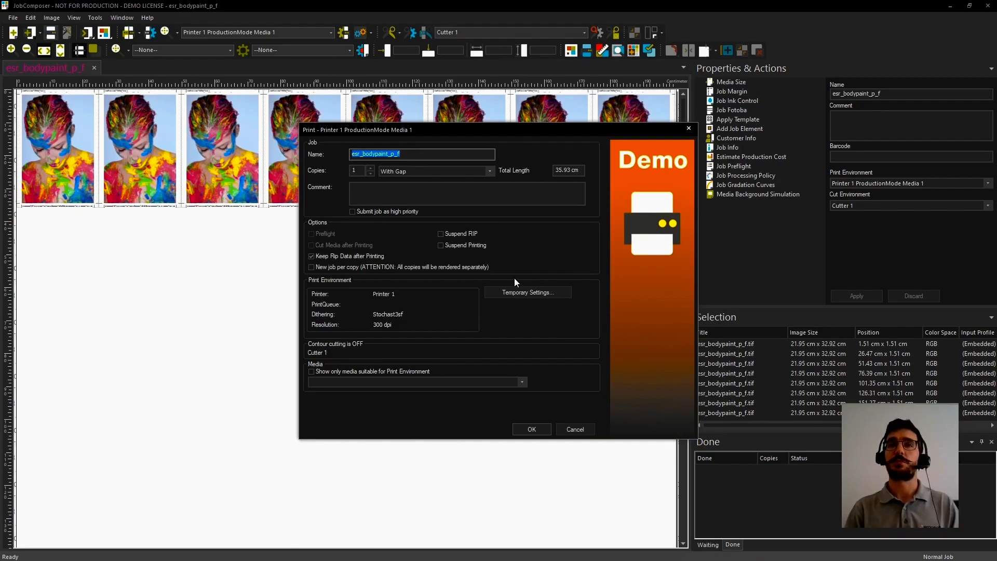
{"action": "type", "text": "Job 1"}
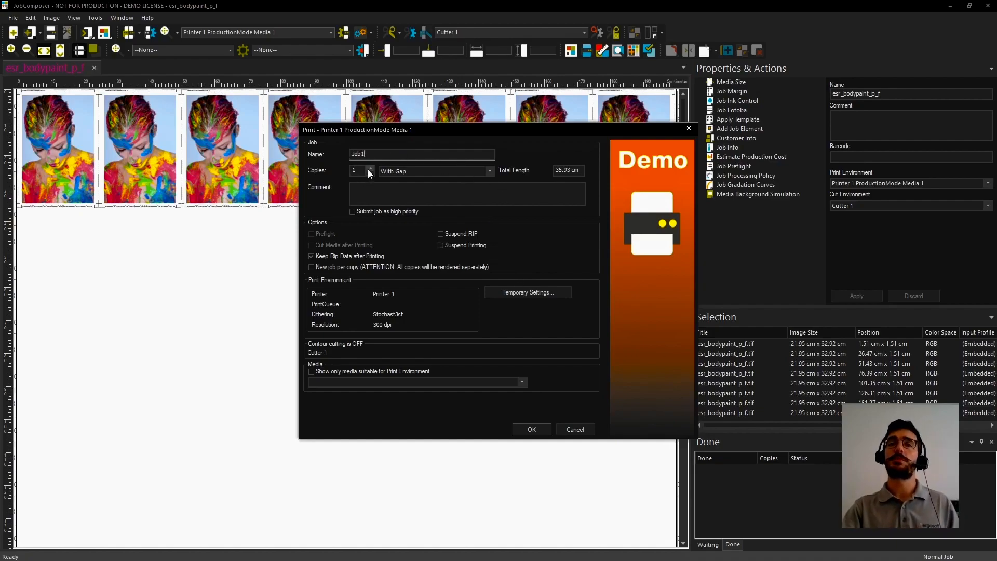
{"action": "left_click_drag", "start_coordinate": [466, 126], "coordinate": [421, 207]}
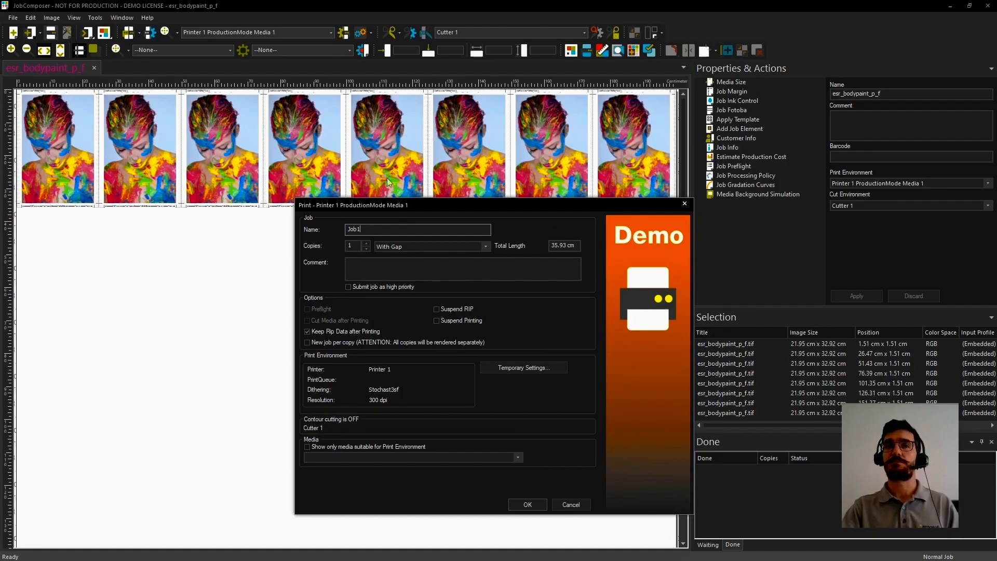
{"action": "left_click", "coordinate": [366, 242]}
{"action": "left_click", "coordinate": [366, 242]}
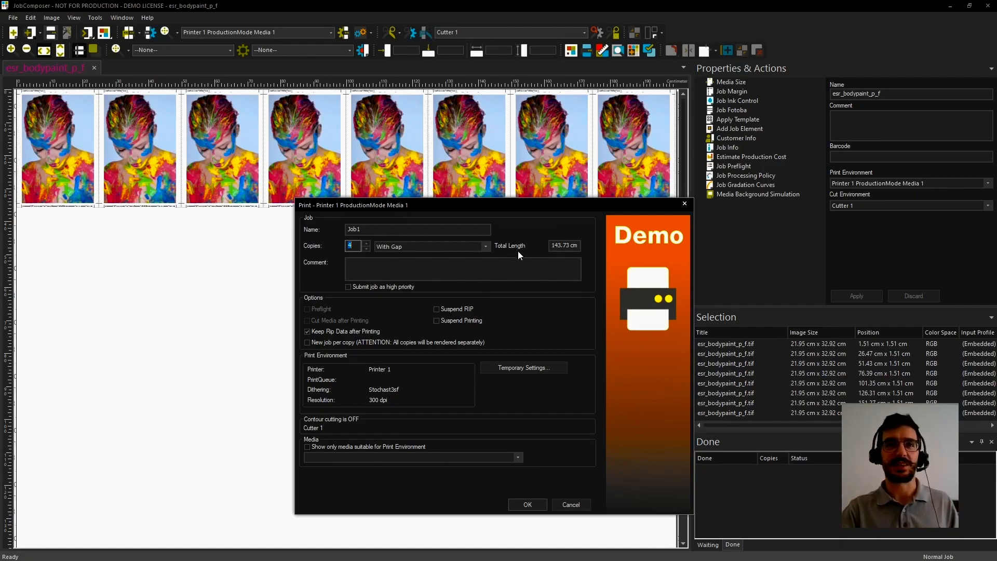
{"action": "type", "text": "1"}
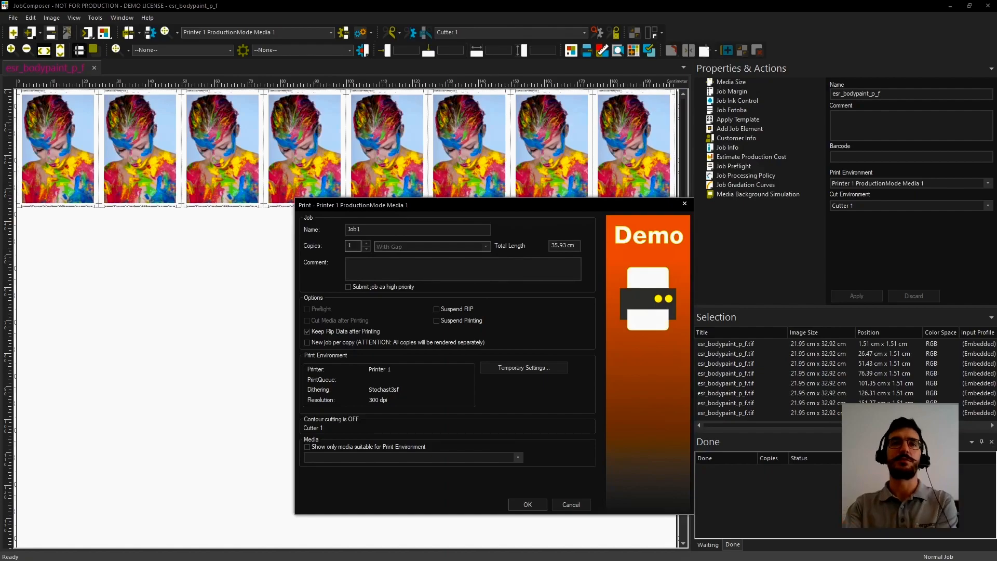
{"action": "left_click", "coordinate": [538, 506]}
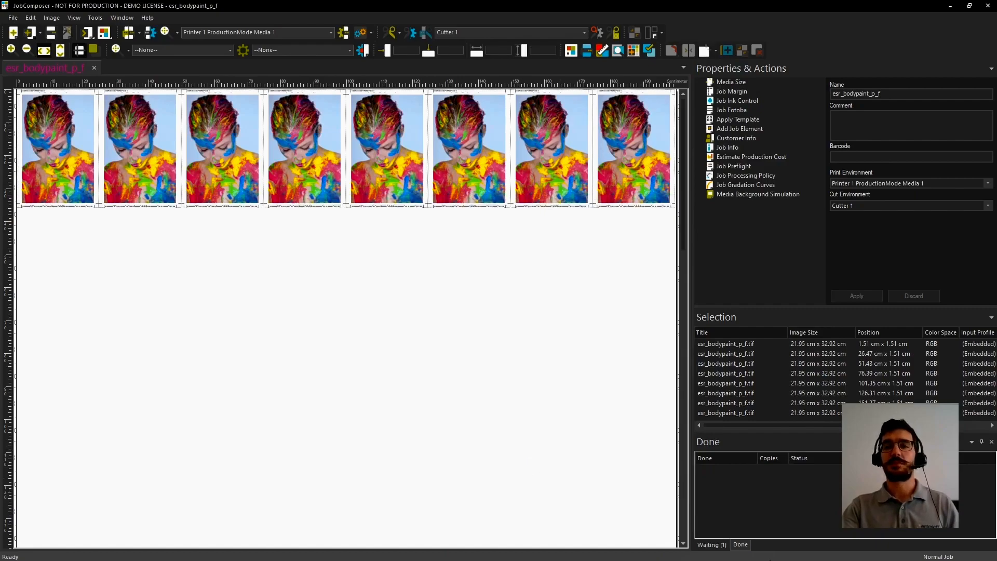
Step: Start the PrintQueue for Printer 1 and select Job1 among the jobs waiting to print
{"action": "left_click", "coordinate": [716, 543]}
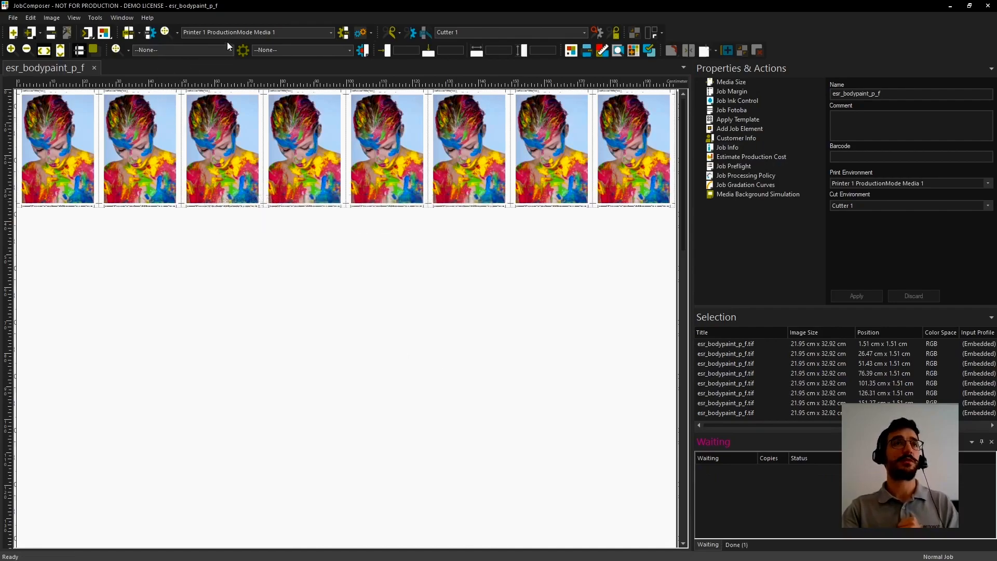
{"action": "left_click", "coordinate": [128, 33]}
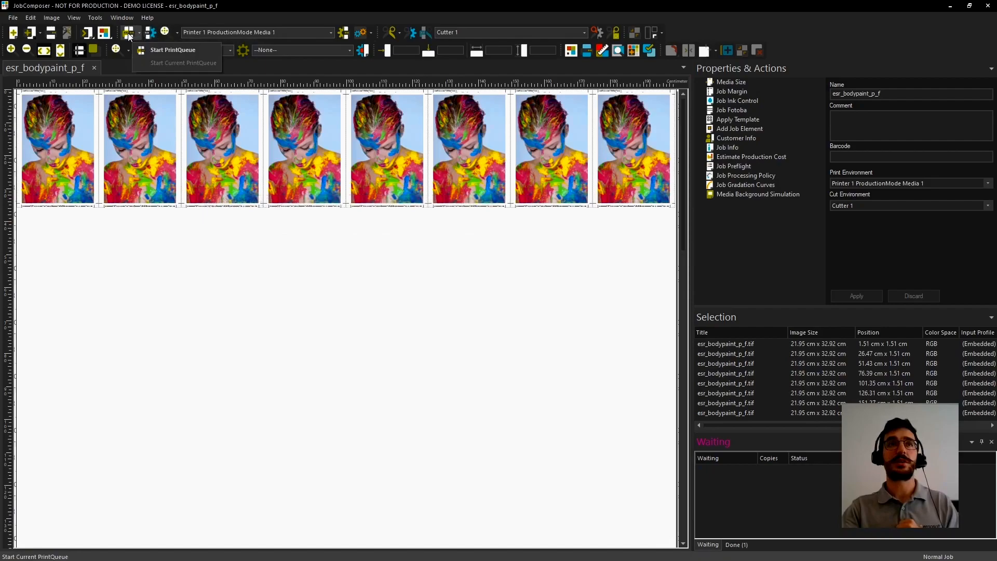
{"action": "left_click", "coordinate": [128, 33]}
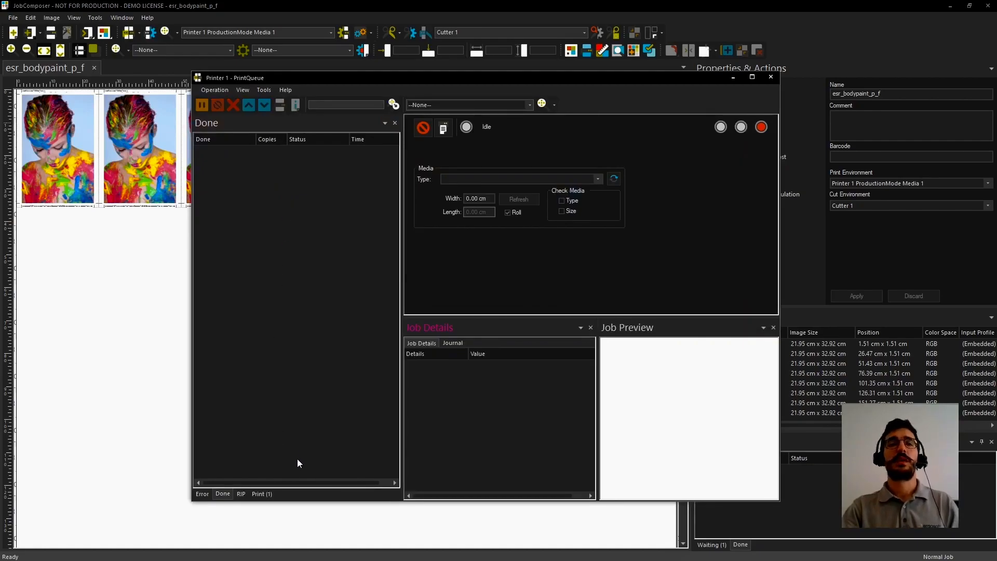
{"action": "left_click", "coordinate": [261, 494]}
{"action": "left_click", "coordinate": [301, 150]}
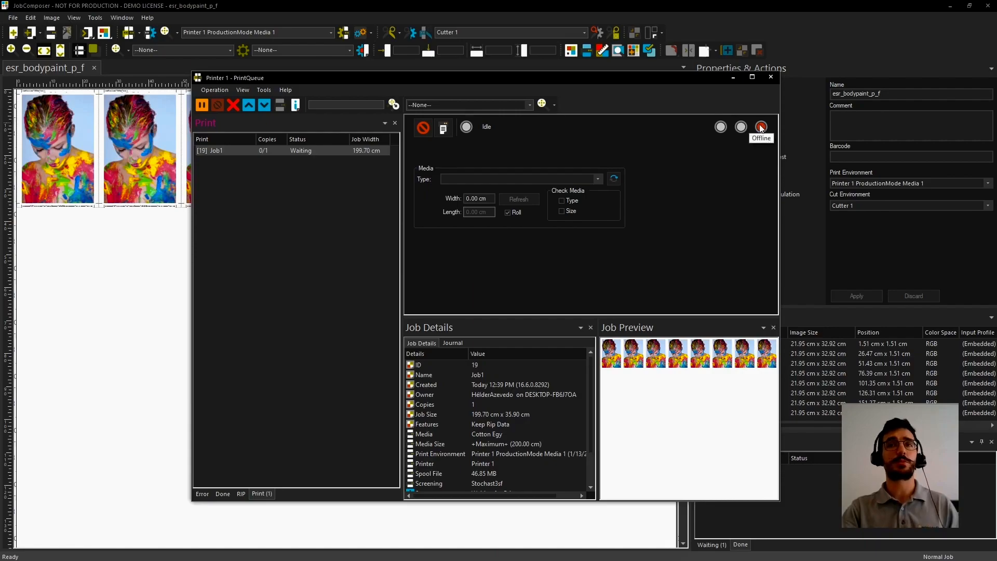
Step: Take the Printer 1 queue out of offline mode to print Job1, and select the job in the list of finished jobs
{"action": "left_click", "coordinate": [741, 126]}
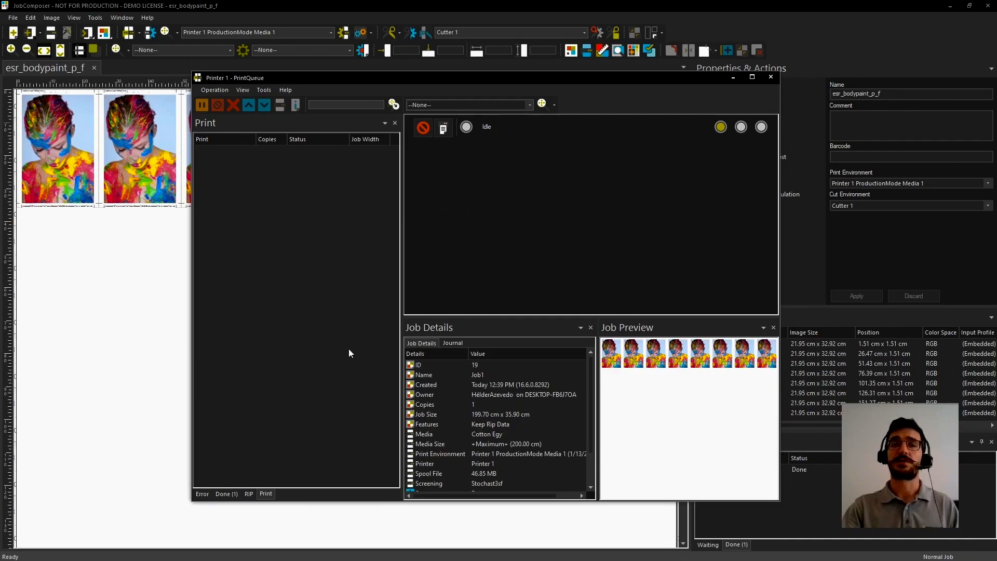
{"action": "left_click", "coordinate": [226, 495]}
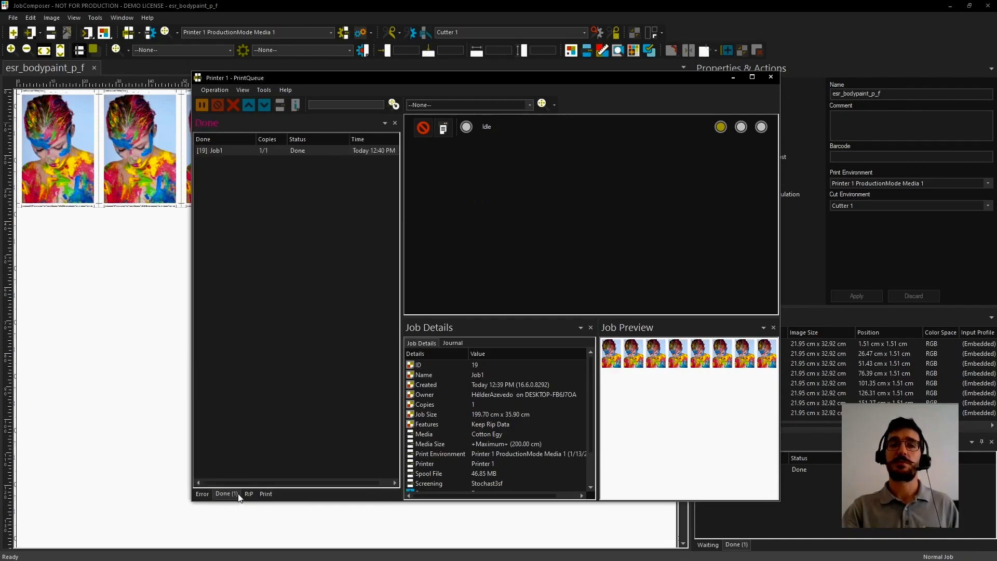
{"action": "left_click", "coordinate": [285, 150]}
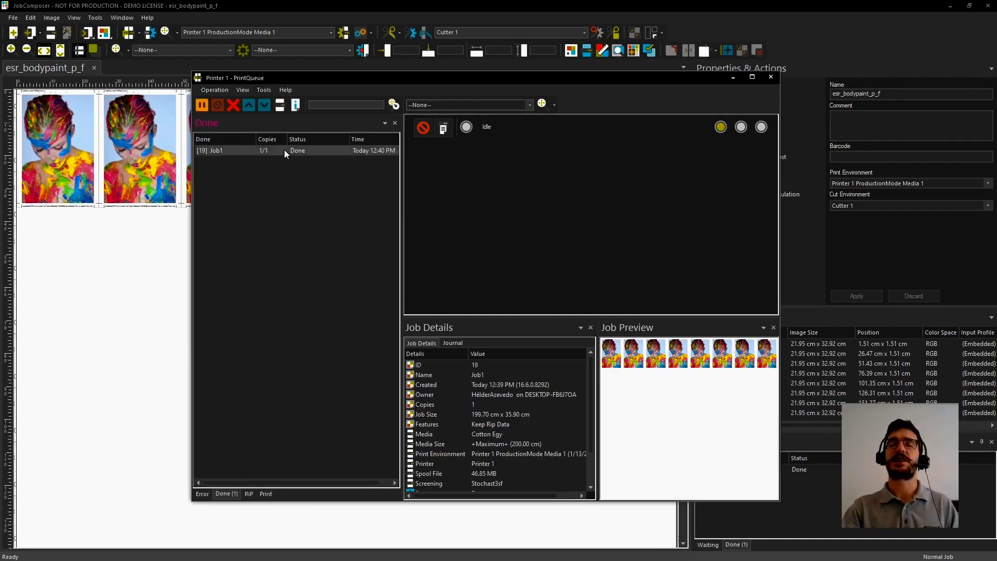